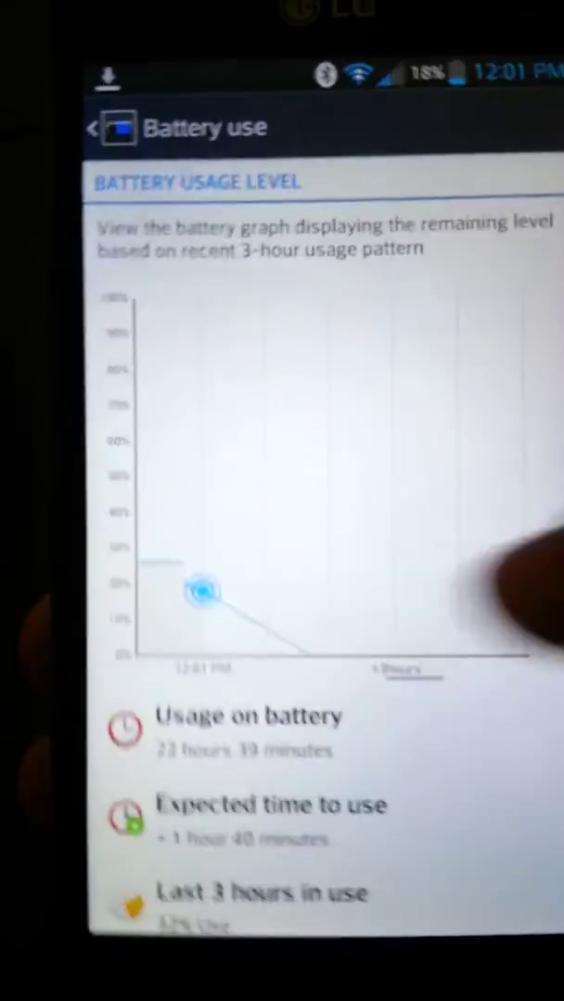
scroll(325, 649, "down", 4)
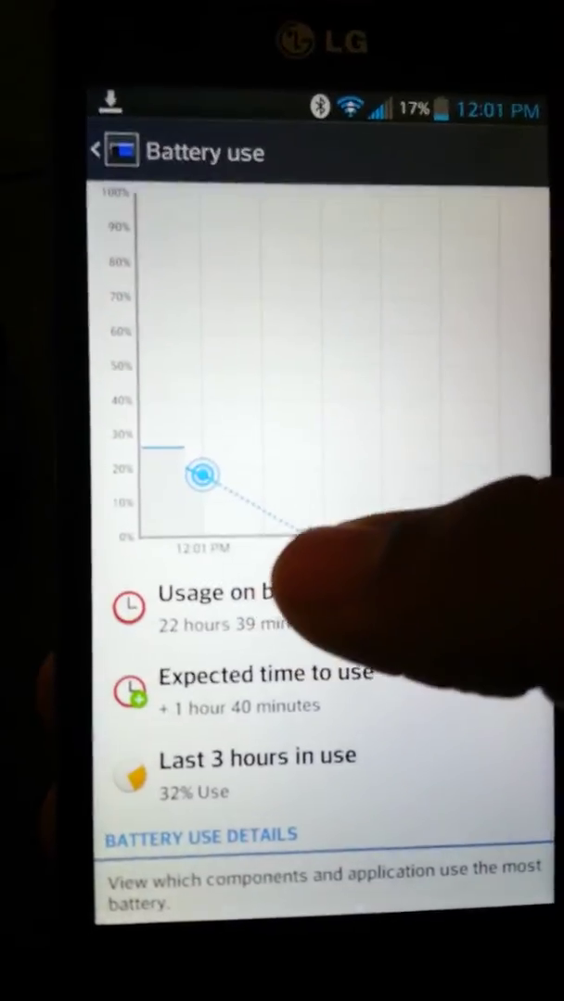
left_click_drag(202, 475, 464, 445)
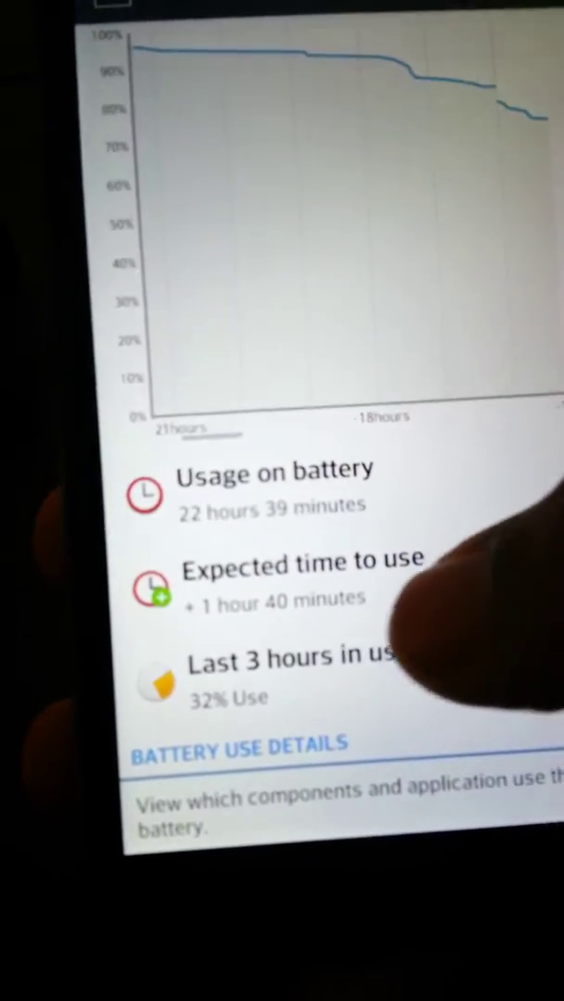
scroll(417, 510, "down", 5)
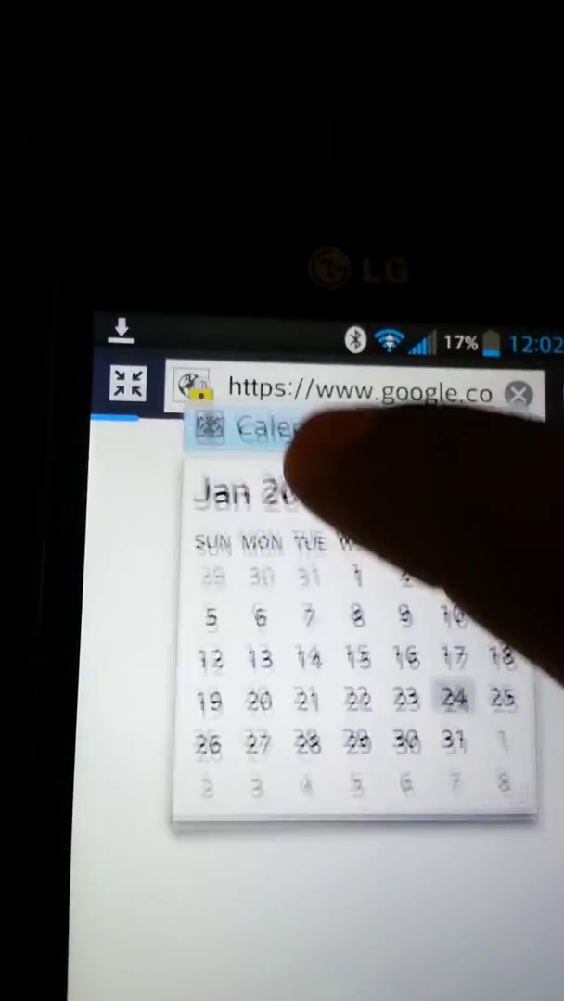
left_click_drag(306, 455, 306, 556)
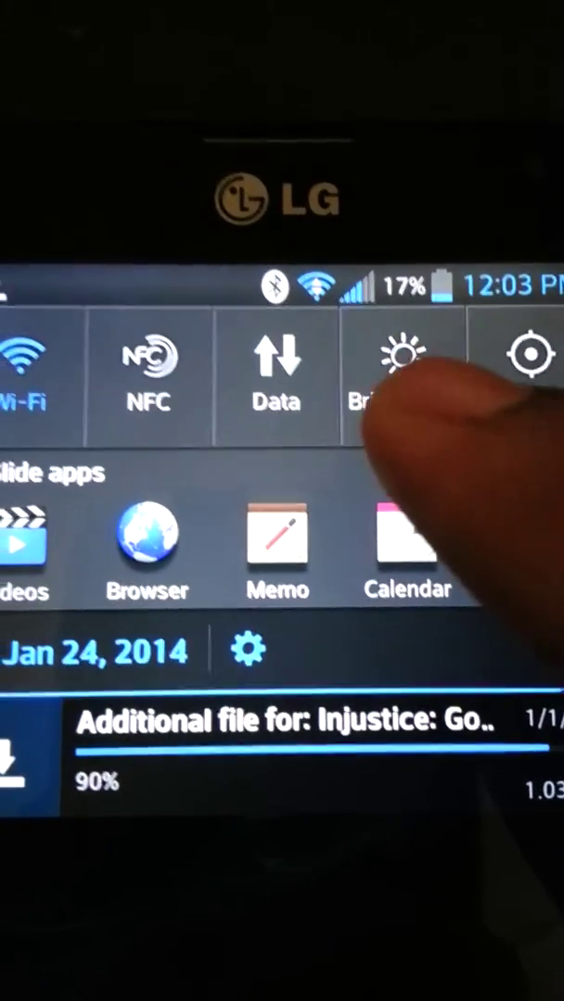
Turn on the Brightness quick setting, now reading 53, from the notification panel.
left_click(398, 371)
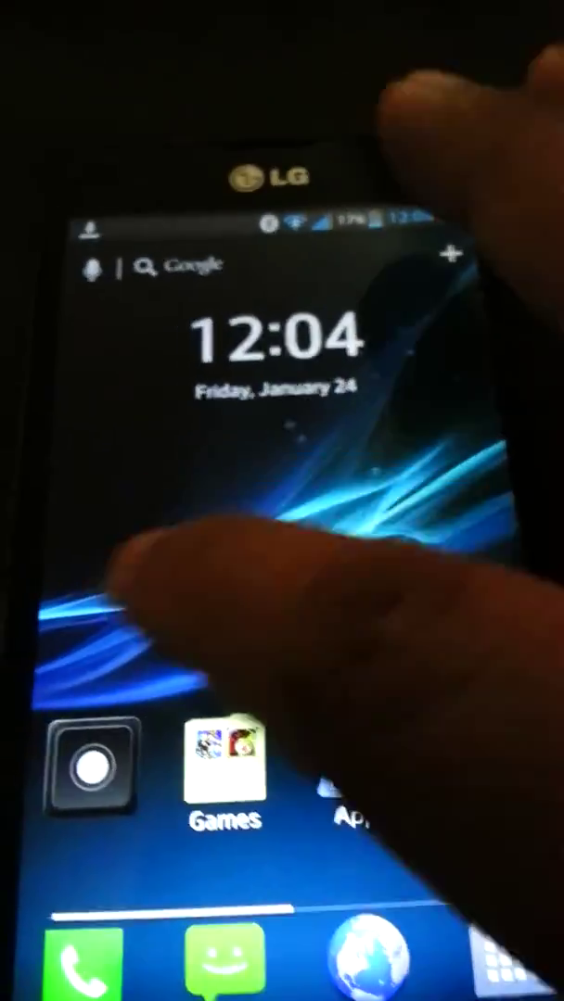
Swipe from the music-widget page back to the clock page and show the home Menu options.
left_click_drag(139, 556, 463, 557)
left_click_drag(418, 556, 140, 556)
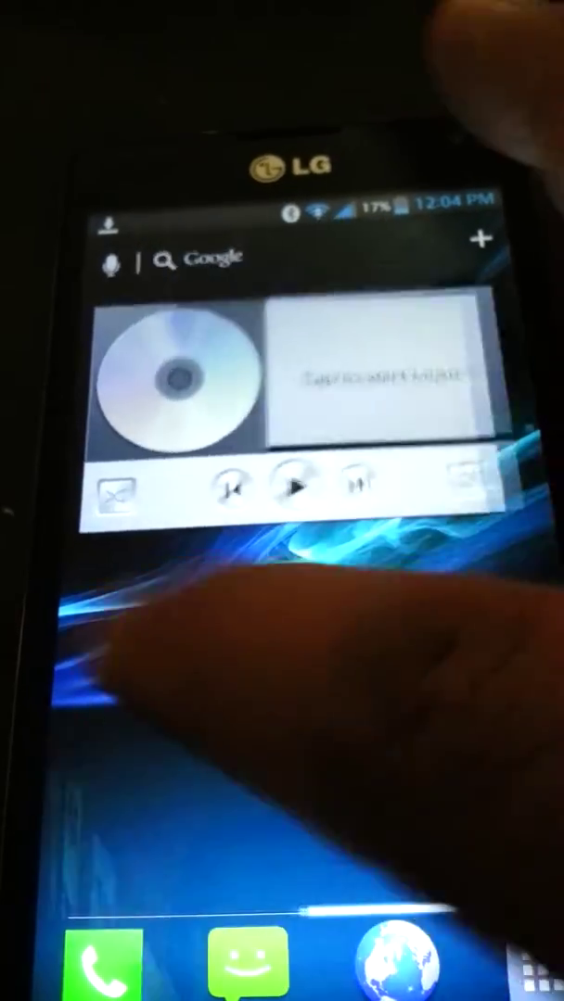
left_click_drag(417, 556, 139, 557)
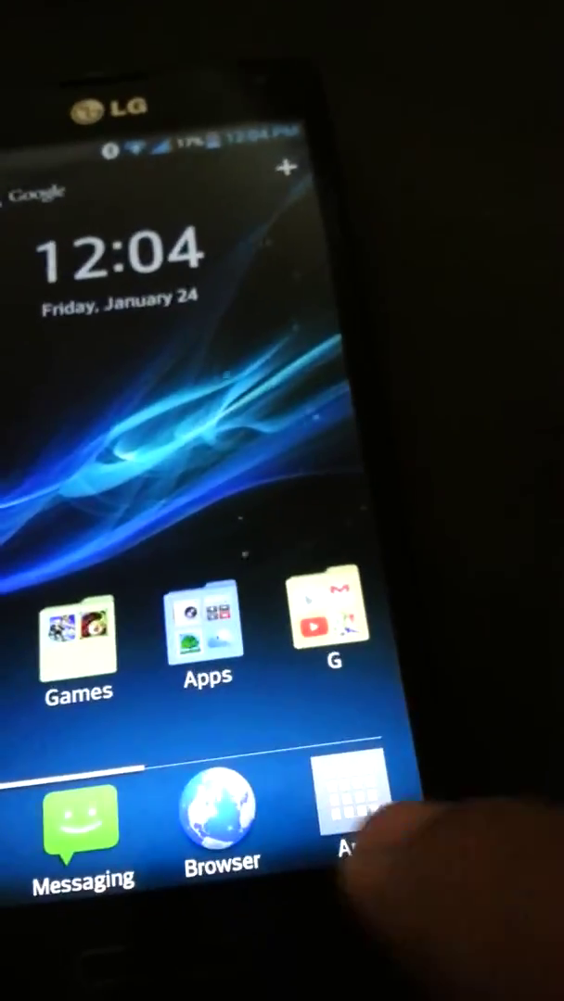
key("Menu")
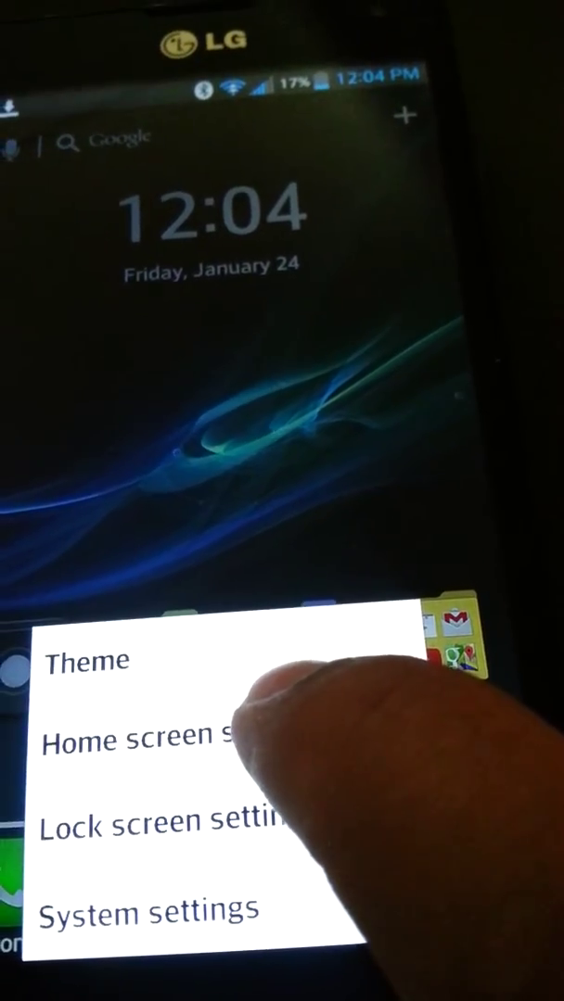
In Home screen settings, preview the Breeze swipe effect, then reselect Carousel.
left_click(139, 737)
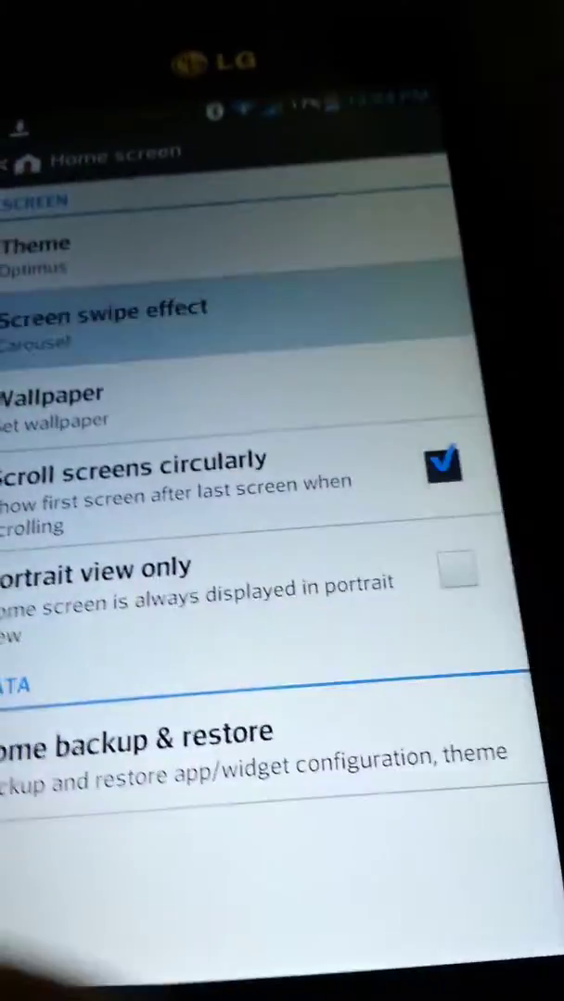
left_click(104, 320)
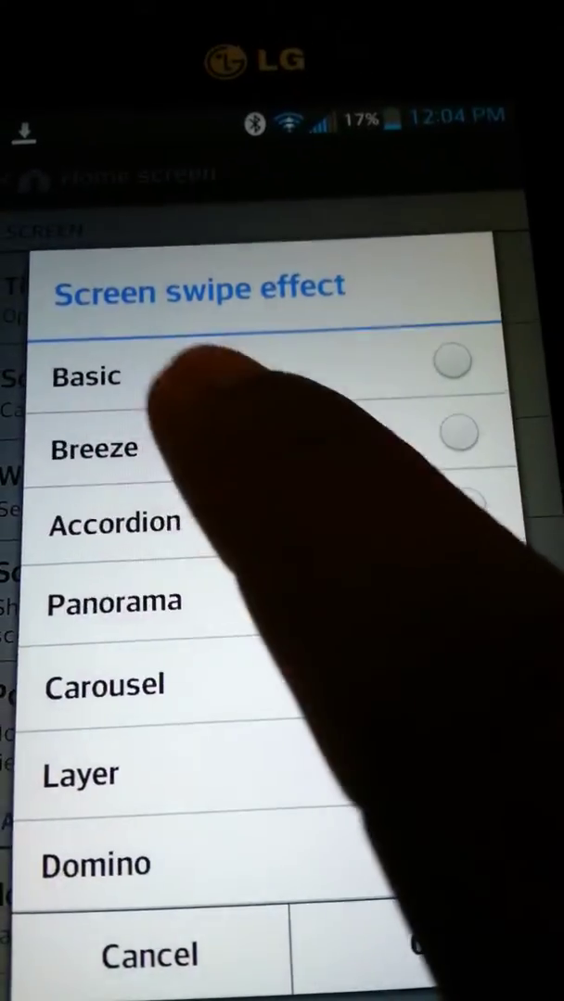
left_click(278, 445)
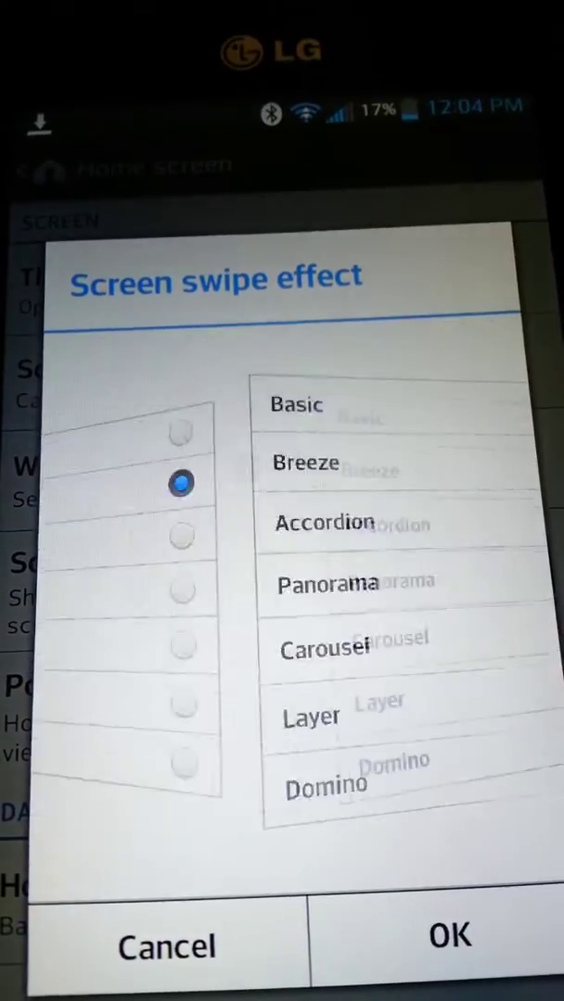
left_click(269, 675)
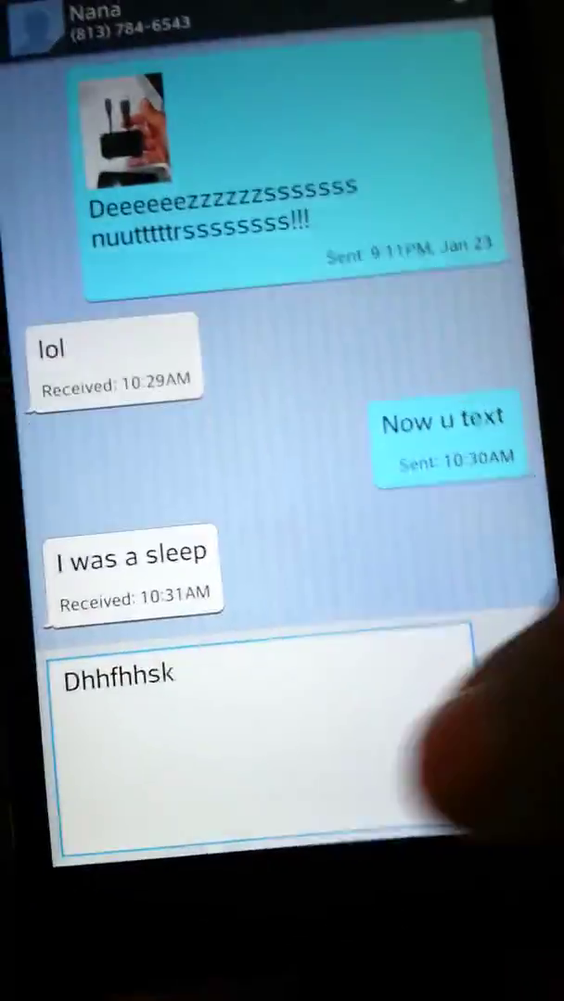
type("a")
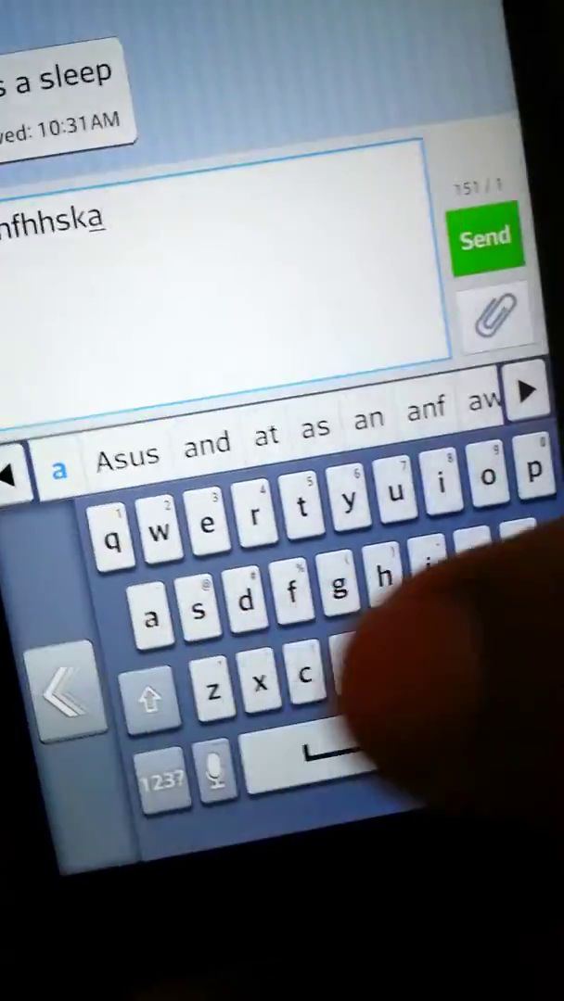
type("r")
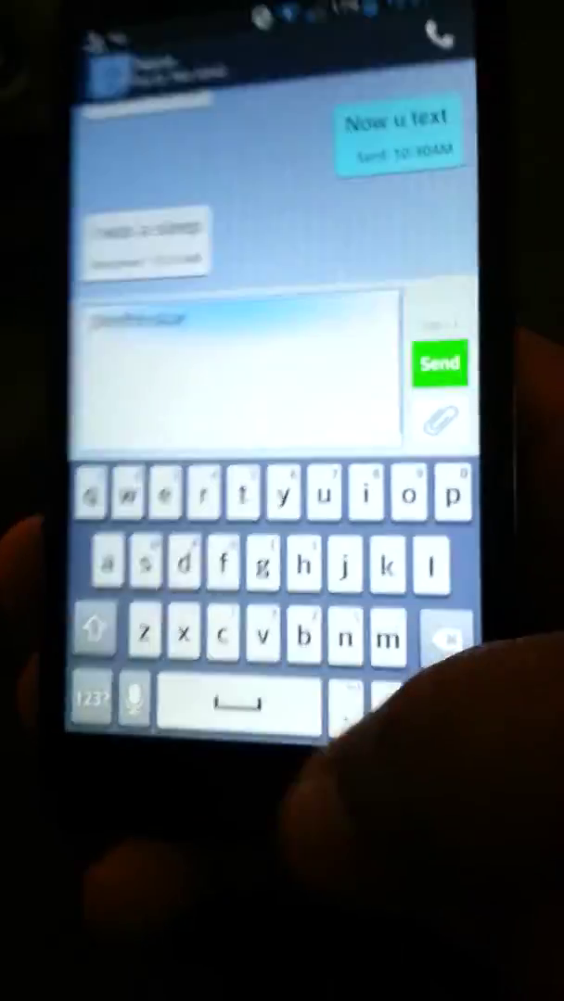
Exit Messaging to the home screen showing 12:07, Friday, January 24.
key("Home")
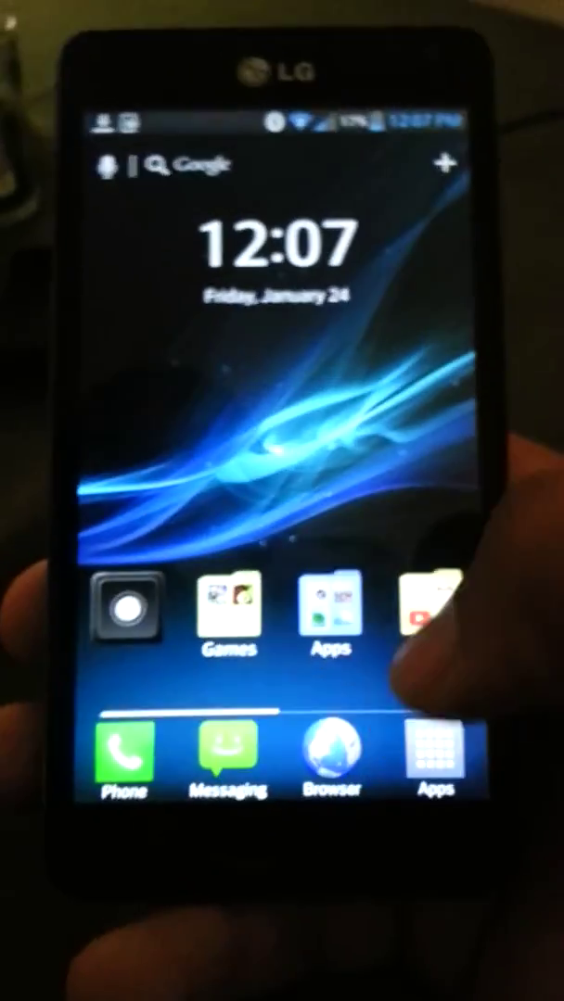
Open the G folder of Google apps, then close it again.
left_click(429, 604)
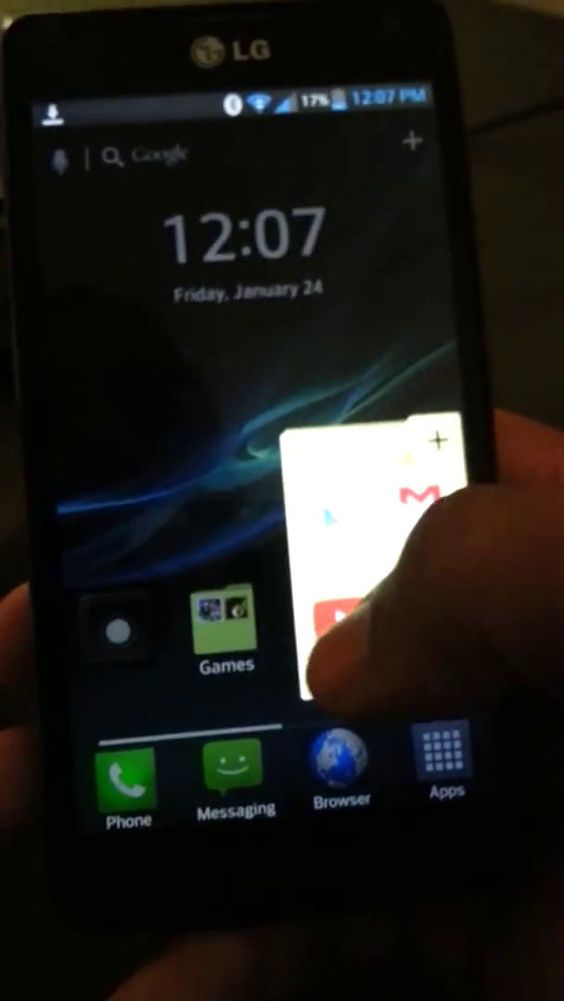
left_click(408, 649)
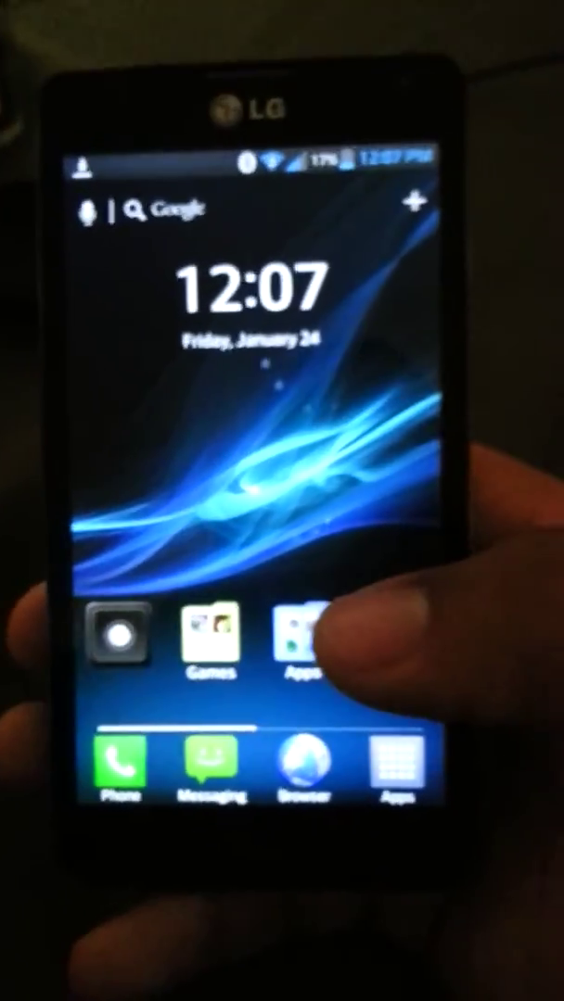